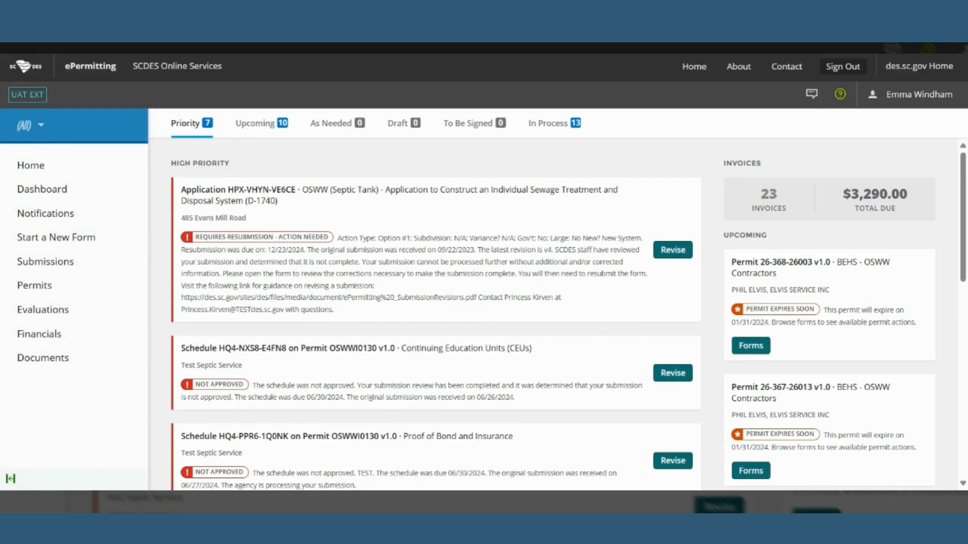
Open the (All) site selector on the dashboard to list available sites and businesses.
left_click(40, 130)
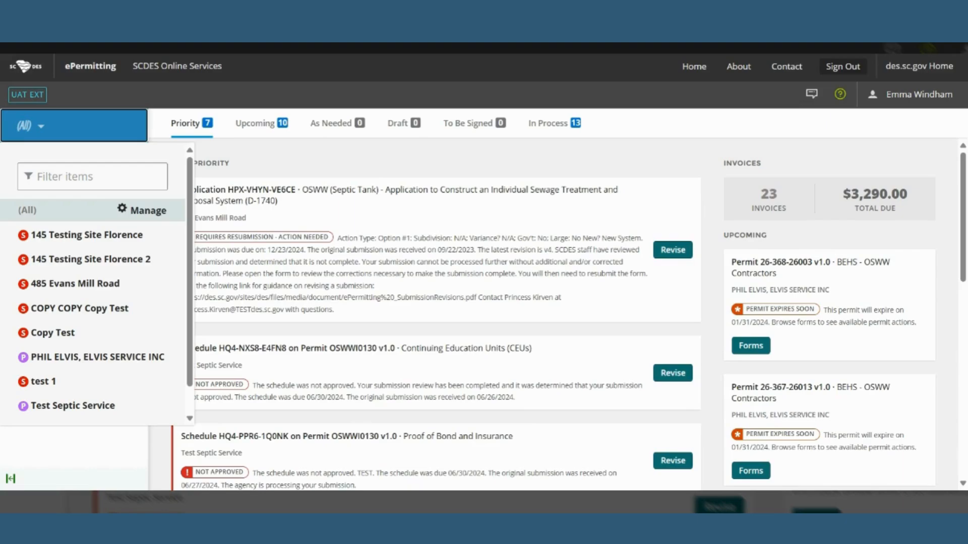
Switch the dashboard to 145 Testing Site Florence 2 and view its Submissions list.
left_click(88, 261)
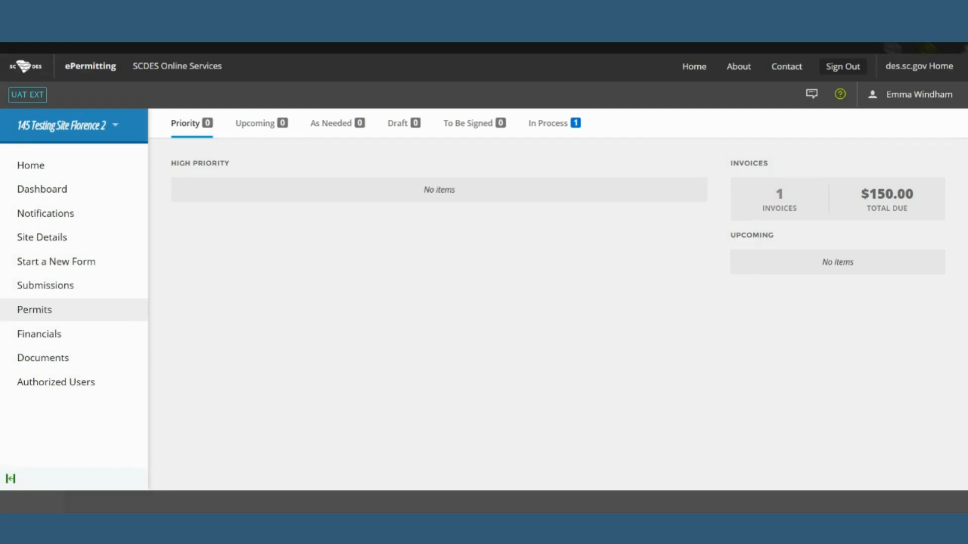
left_click(110, 294)
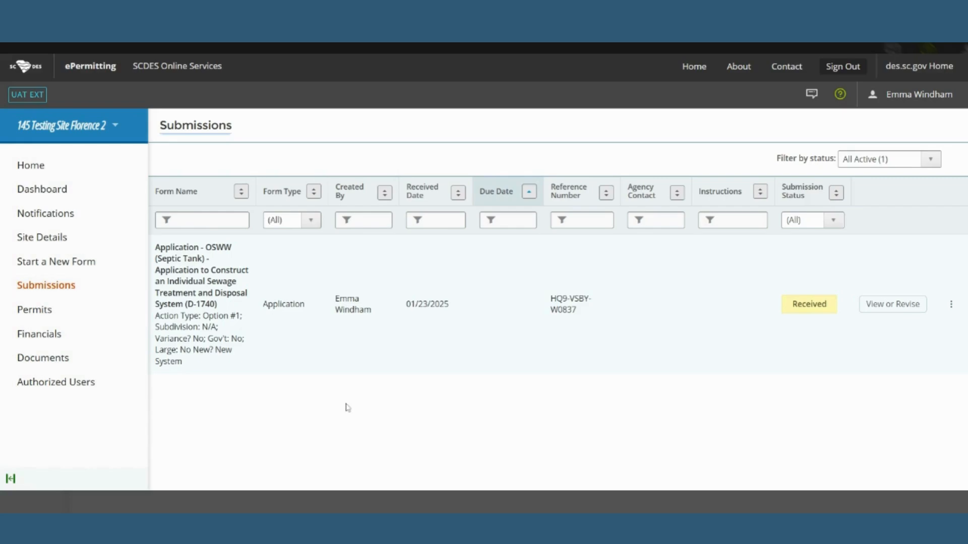
Choose Copy Submission from the received OSWW septic tank application's actions menu.
left_click(826, 225)
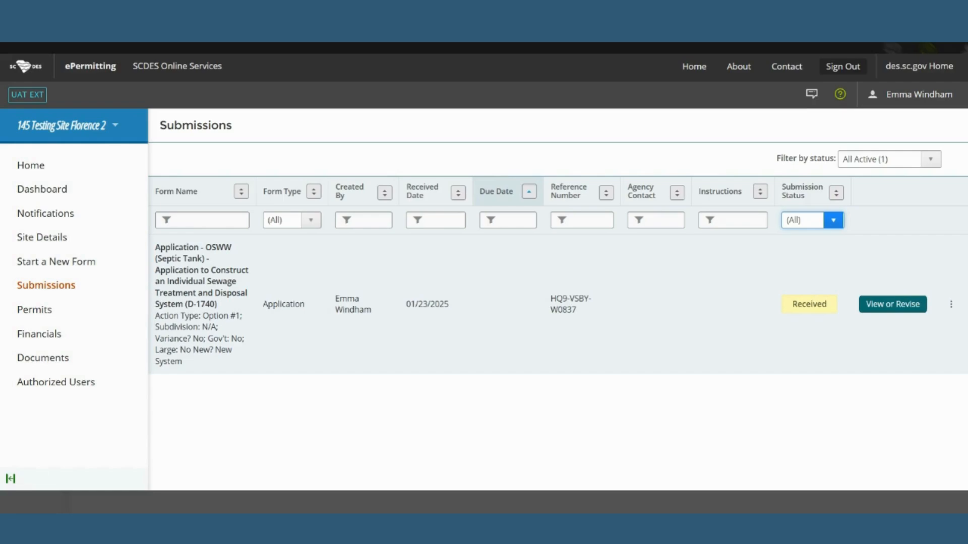
left_click(950, 305)
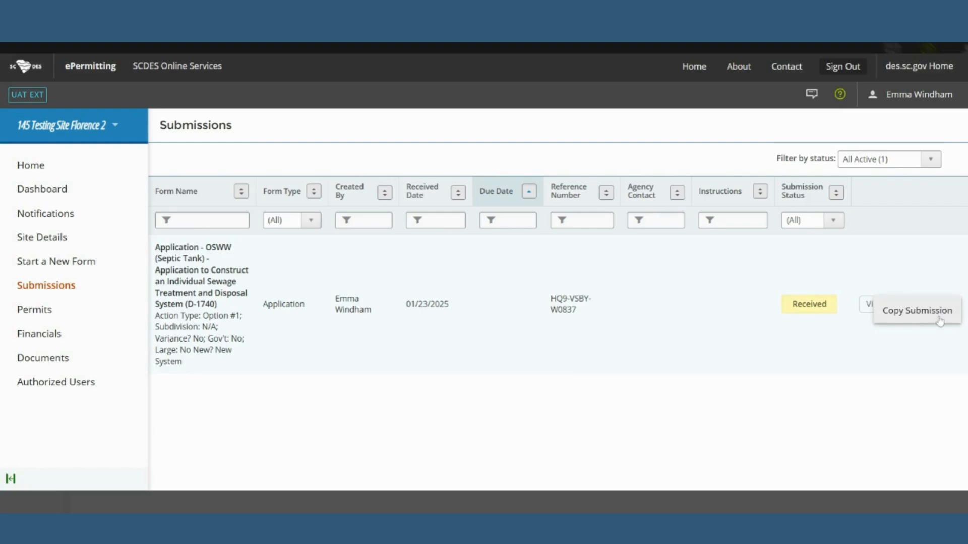
left_click(927, 311)
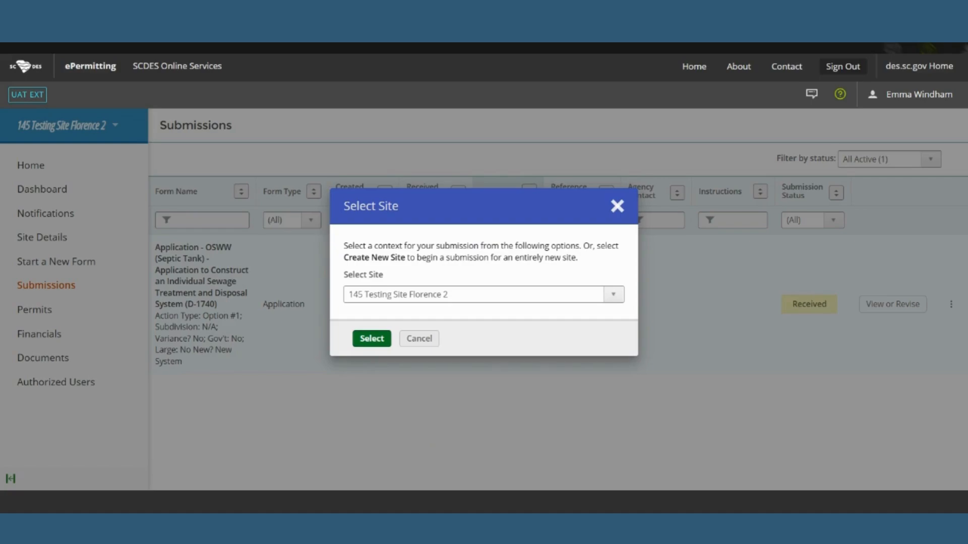
Pick an existing site in the Select Site dialog and confirm it for the copy.
left_click(560, 292)
left_click(557, 311)
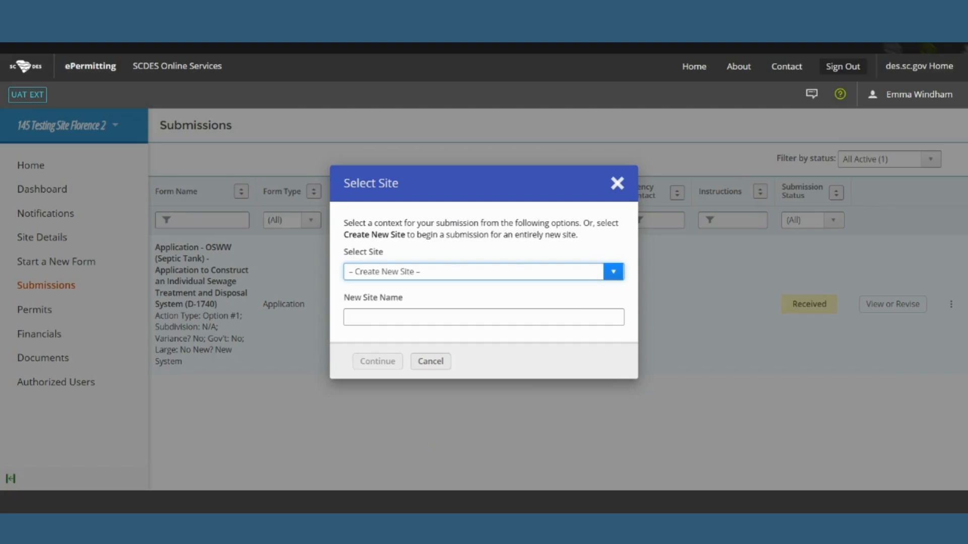
left_click(469, 465)
left_click(373, 339)
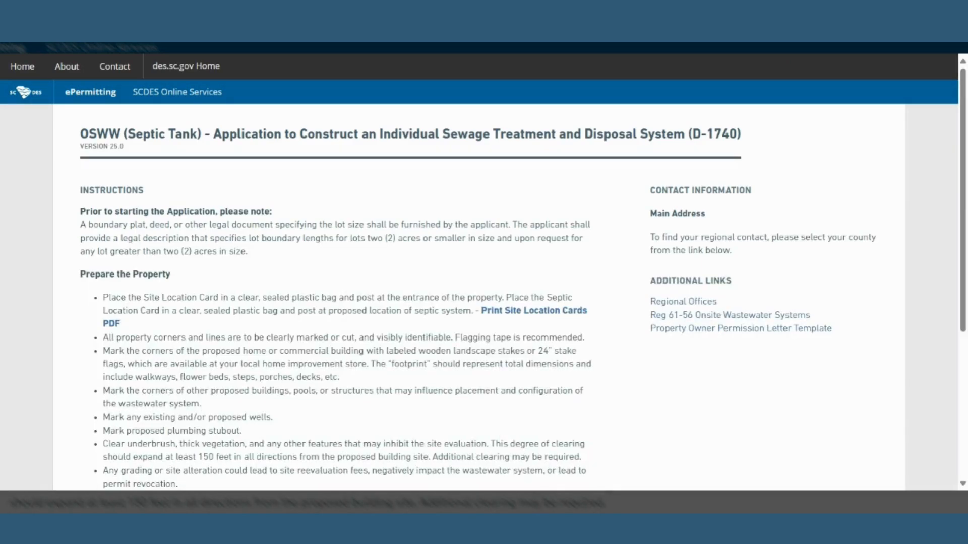
Begin form entry from the bottom of the OSWW D-1740 instructions page.
scroll(554, 437, "down", 5)
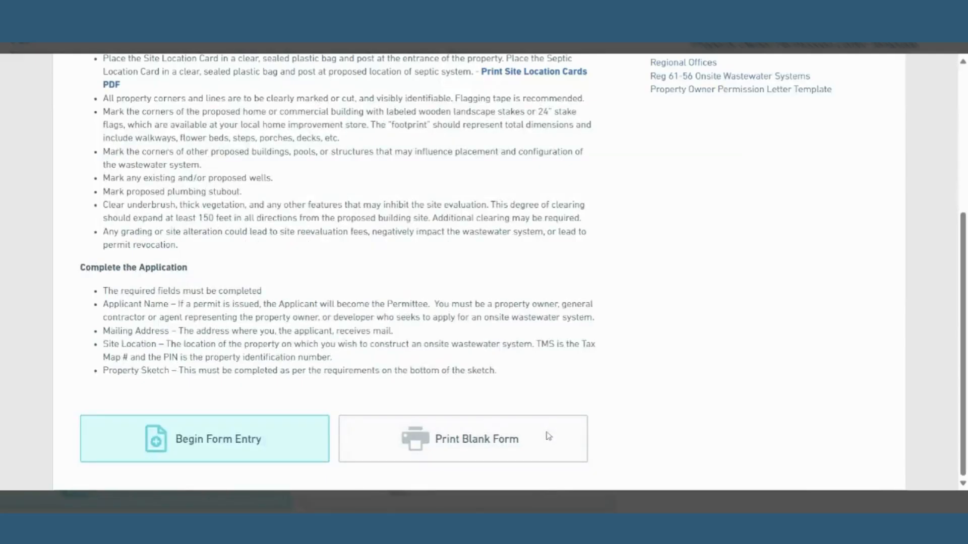
left_click(238, 447)
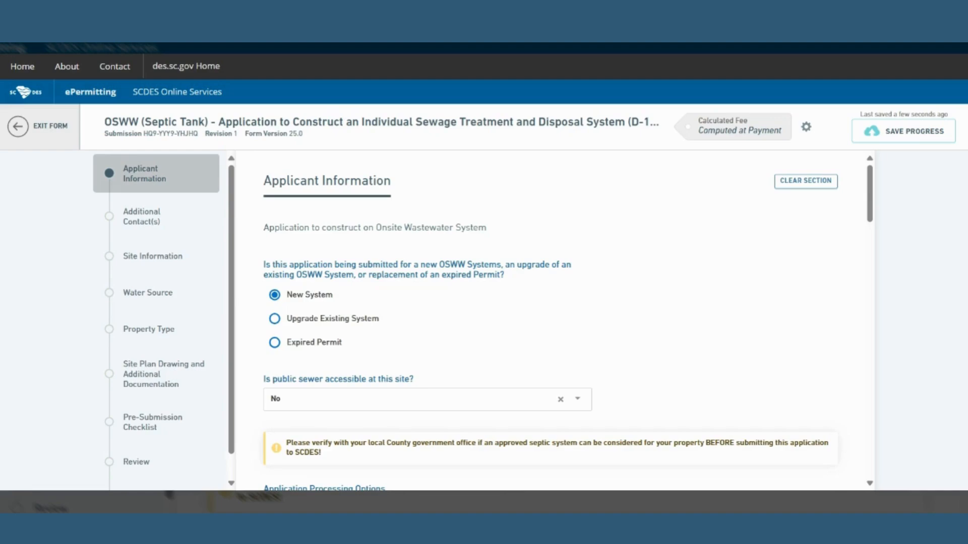
Answer No to the government-entity question in Applicant Information.
scroll(644, 385, "down", 3)
scroll(645, 385, "down", 4)
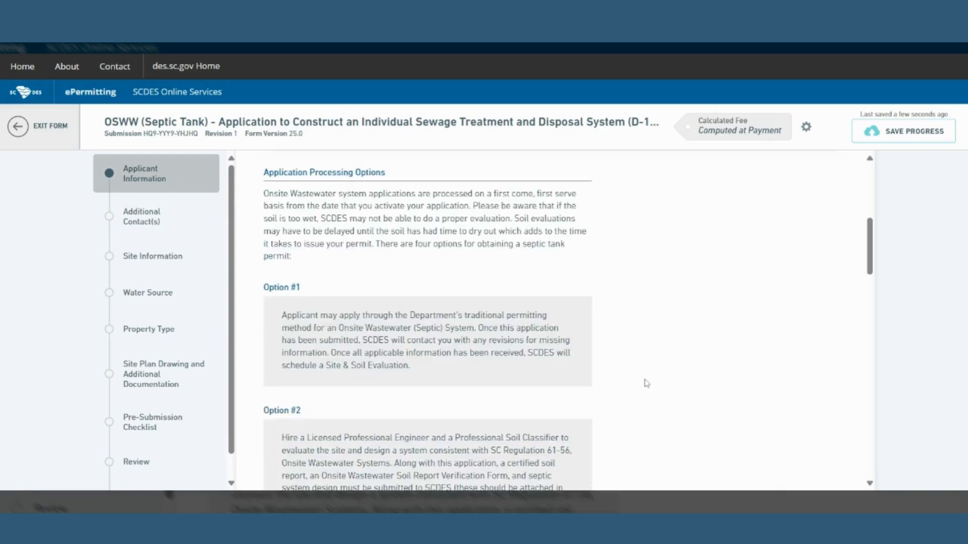
scroll(647, 384, "down", 6)
scroll(647, 383, "down", 5)
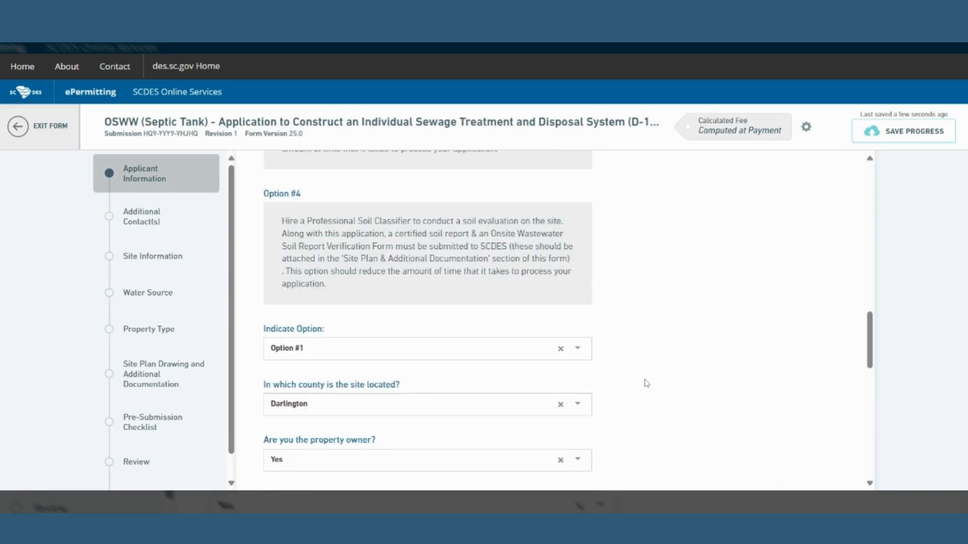
scroll(646, 383, "down", 2)
scroll(646, 384, "down", 3)
left_click(517, 323)
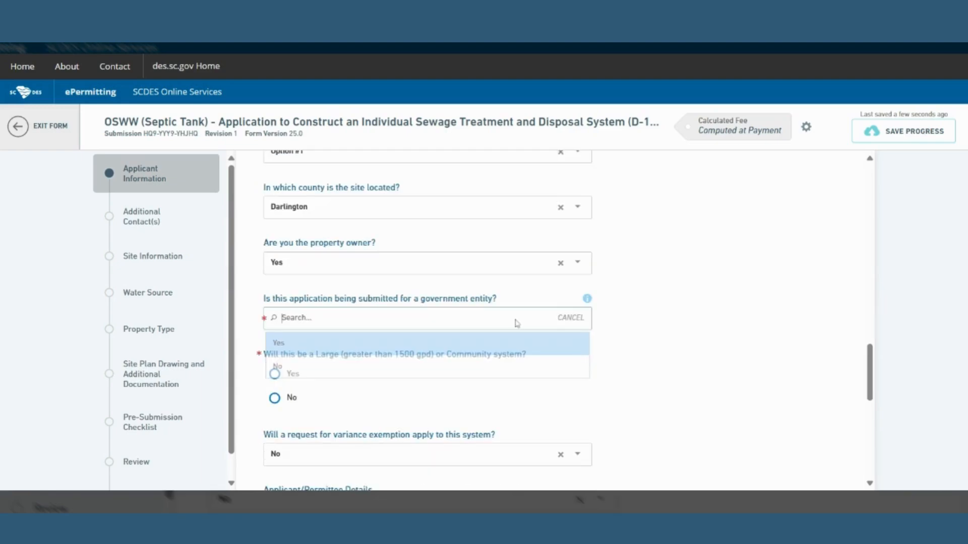
left_click(439, 367)
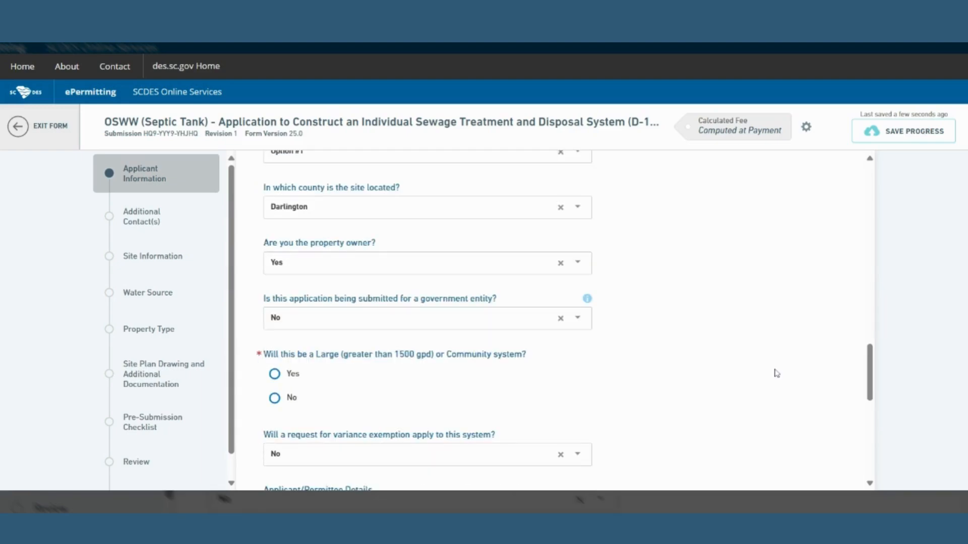
Go forward to Additional Contact(s), then return to Applicant Information.
scroll(776, 374, "down", 4)
scroll(781, 373, "down", 1)
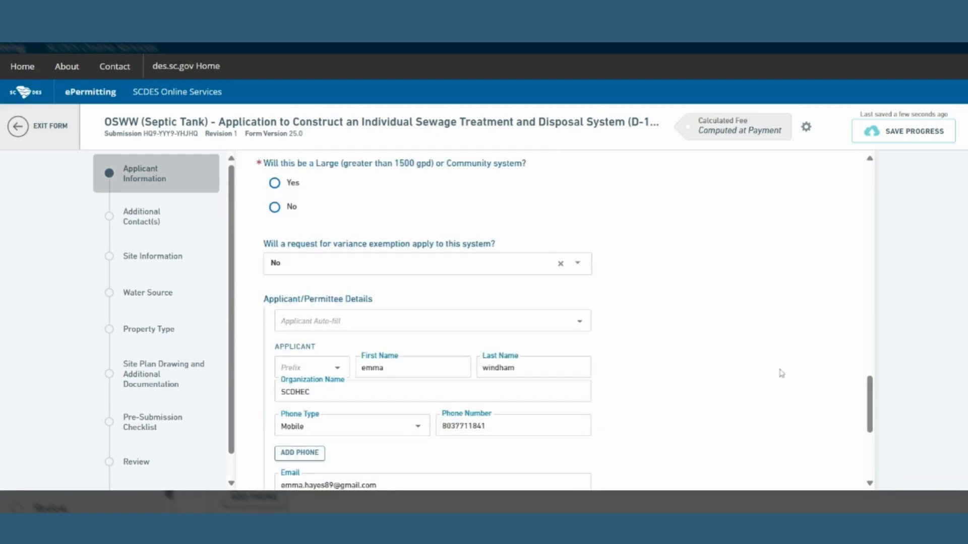
scroll(781, 373, "down", 1)
scroll(781, 373, "down", 1)
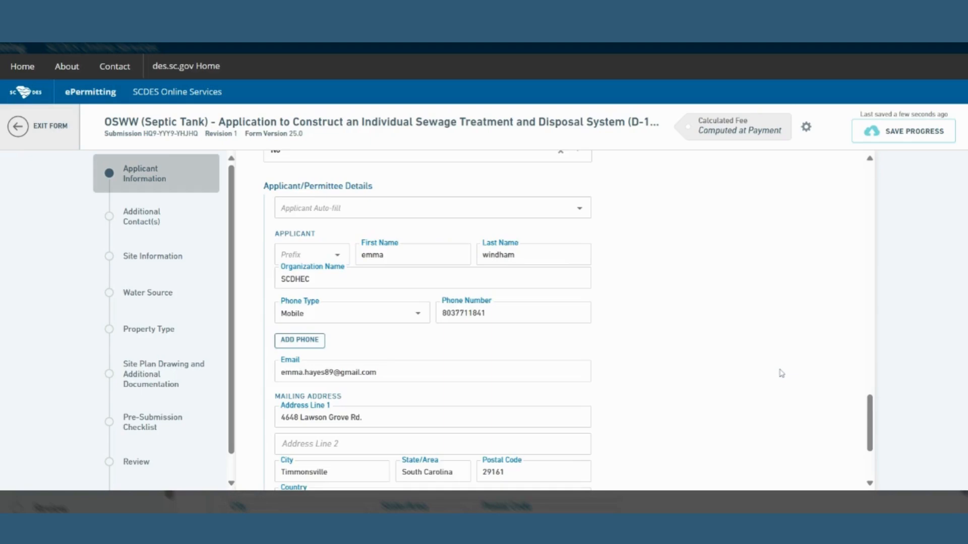
scroll(782, 373, "down", 3)
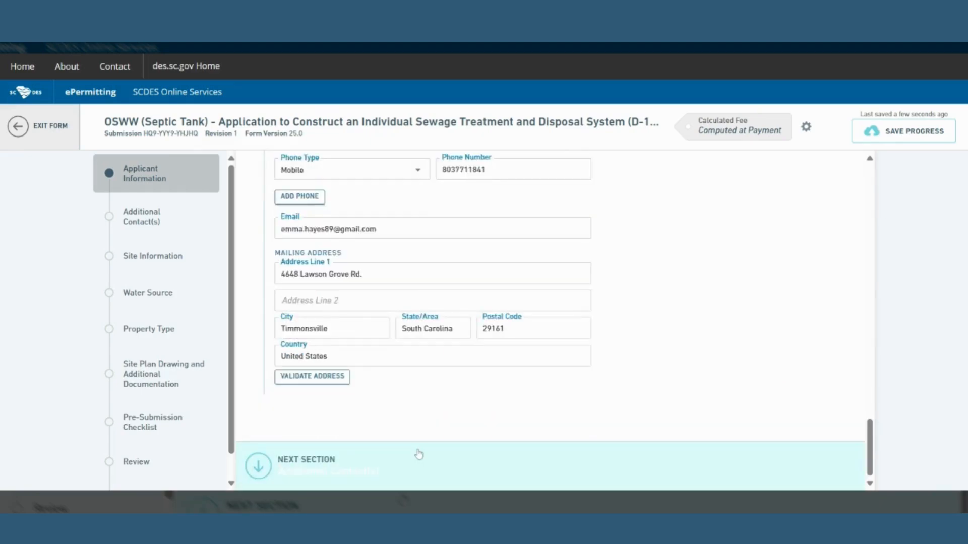
left_click(418, 454)
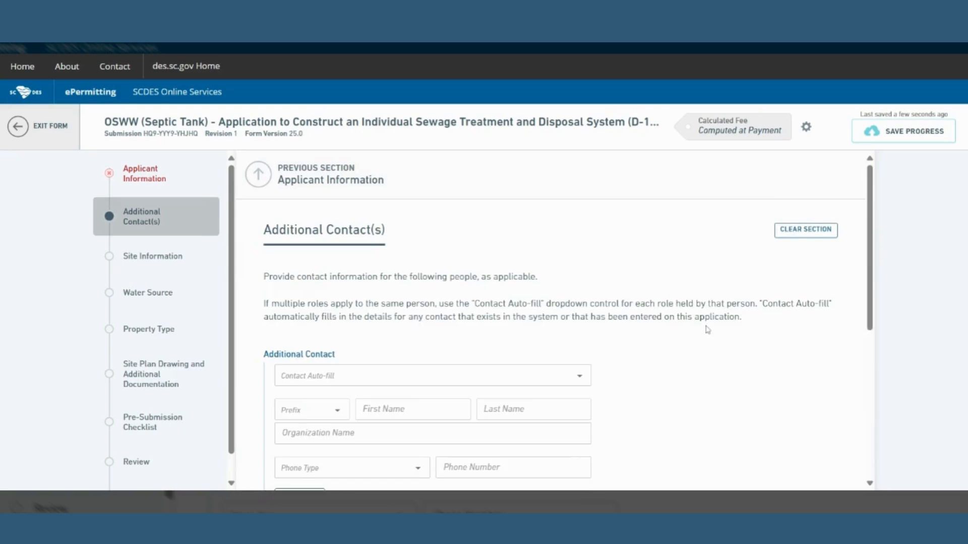
scroll(696, 335, "down", 1)
scroll(686, 340, "down", 1)
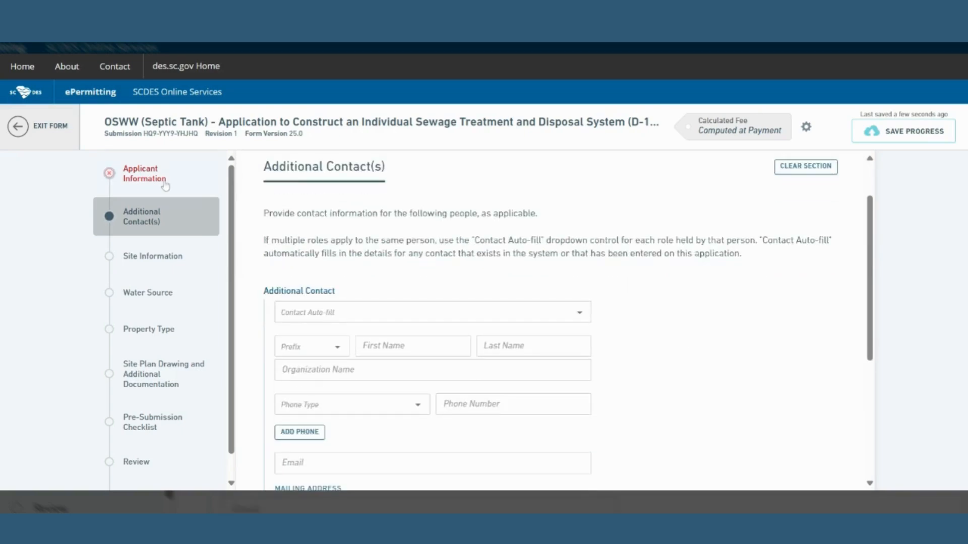
left_click(144, 178)
Answer No to the Large/Community system question.
scroll(693, 356, "down", 5)
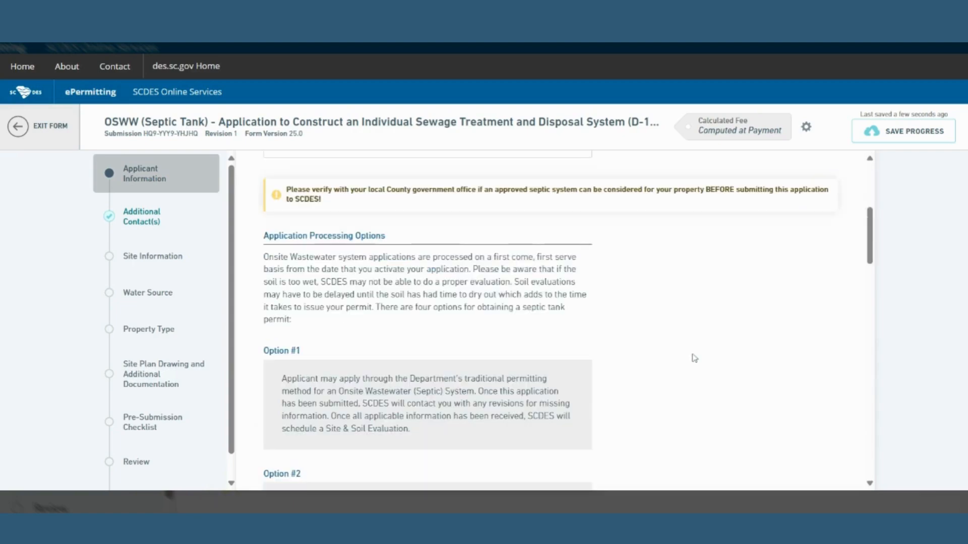
scroll(696, 361, "down", 6)
scroll(696, 361, "down", 5)
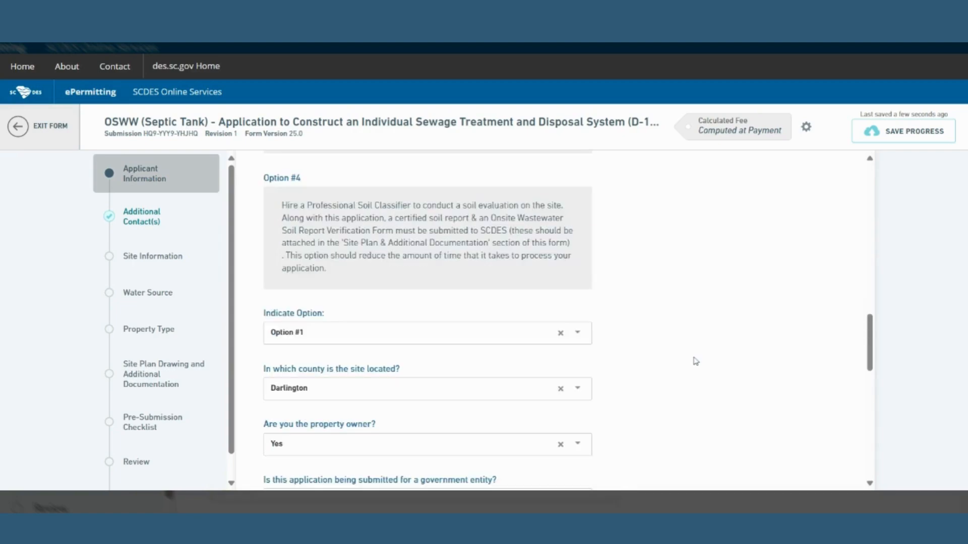
scroll(695, 361, "down", 4)
left_click(275, 399)
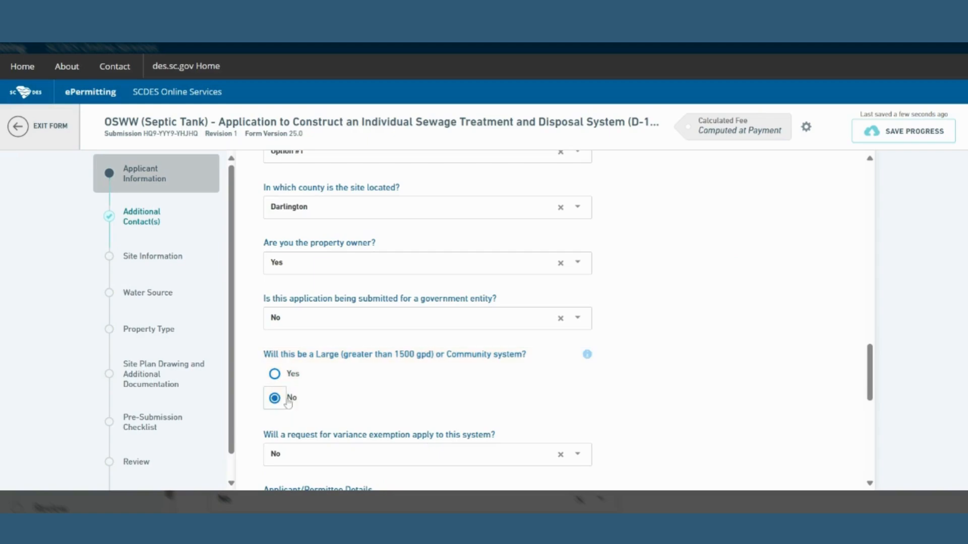
scroll(751, 396, "down", 5)
scroll(751, 396, "down", 4)
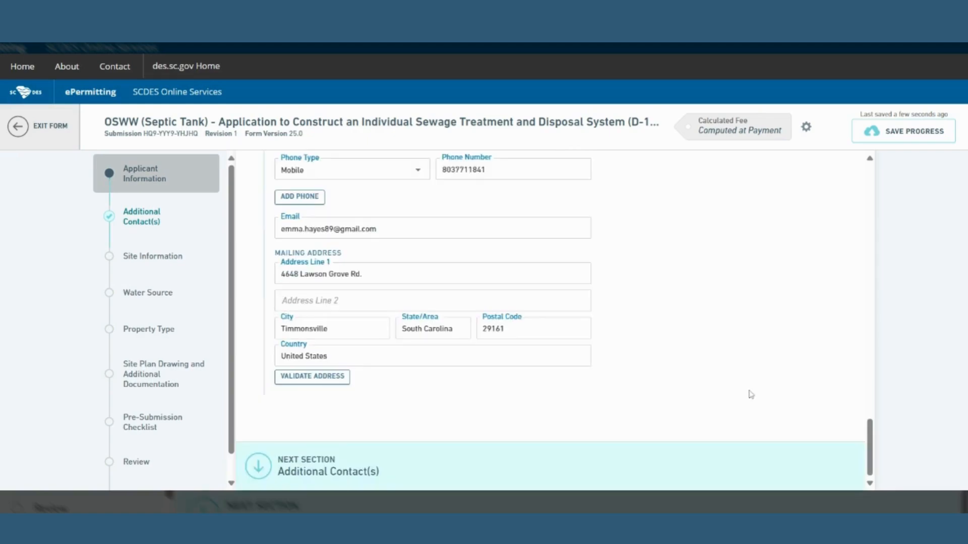
scroll(750, 394, "down", 5)
scroll(751, 373, "down", 3)
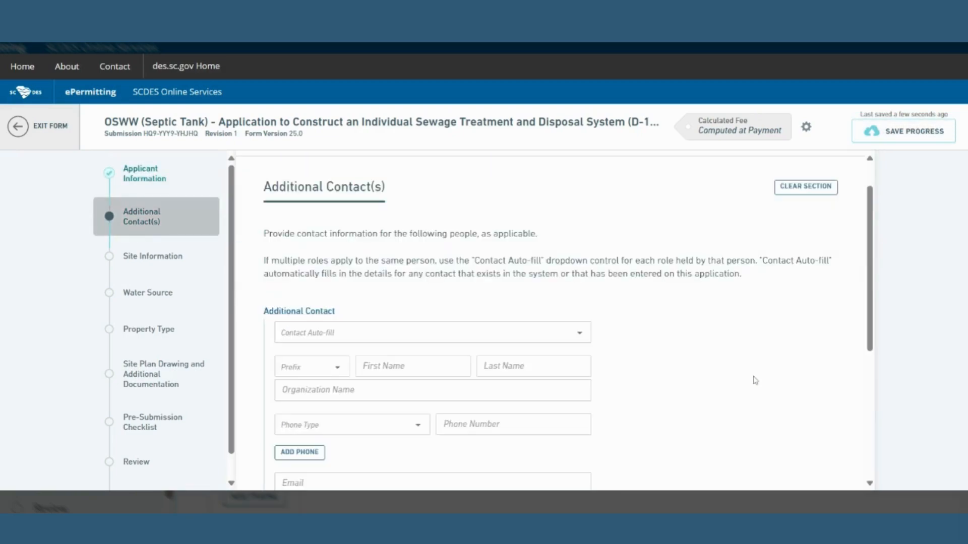
scroll(754, 380, "down", 5)
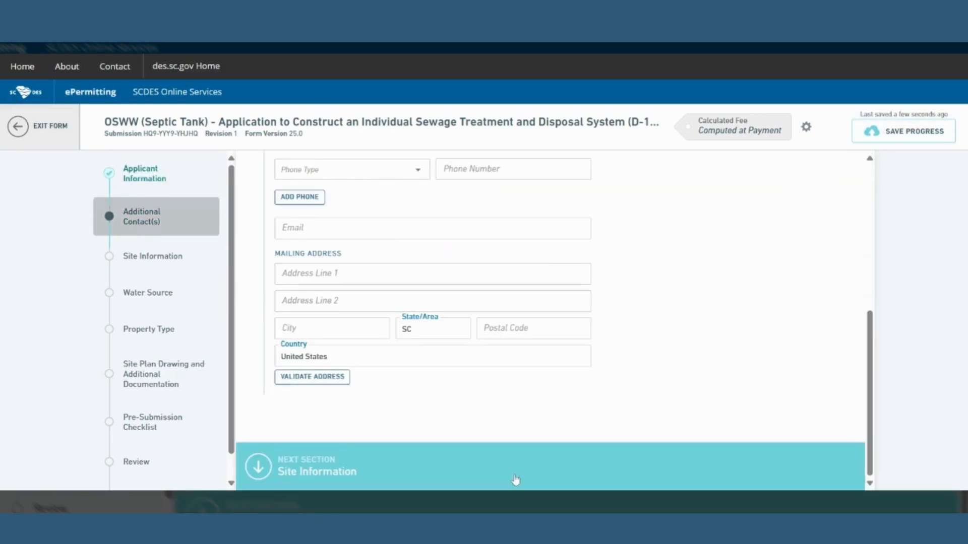
left_click(515, 480)
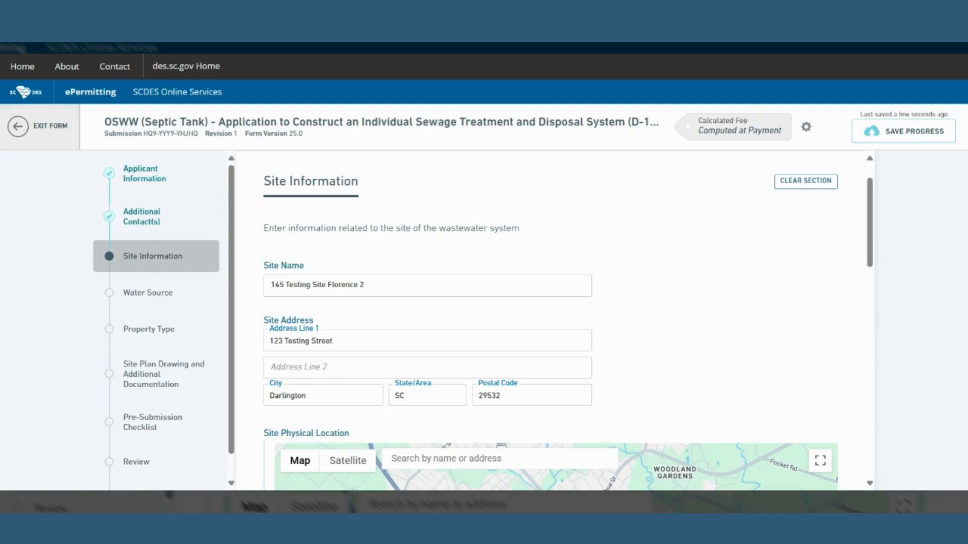
scroll(747, 398, "down", 1)
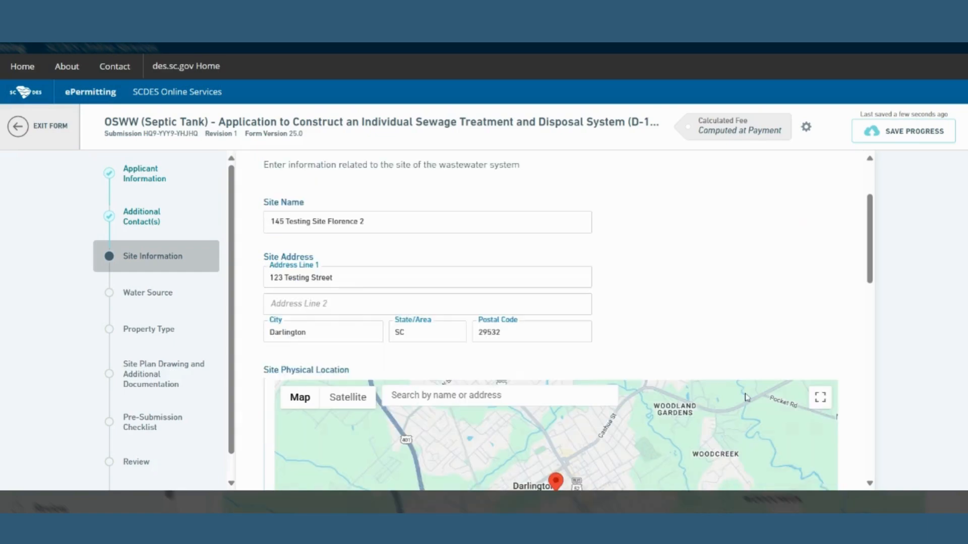
scroll(799, 306, "down", 1)
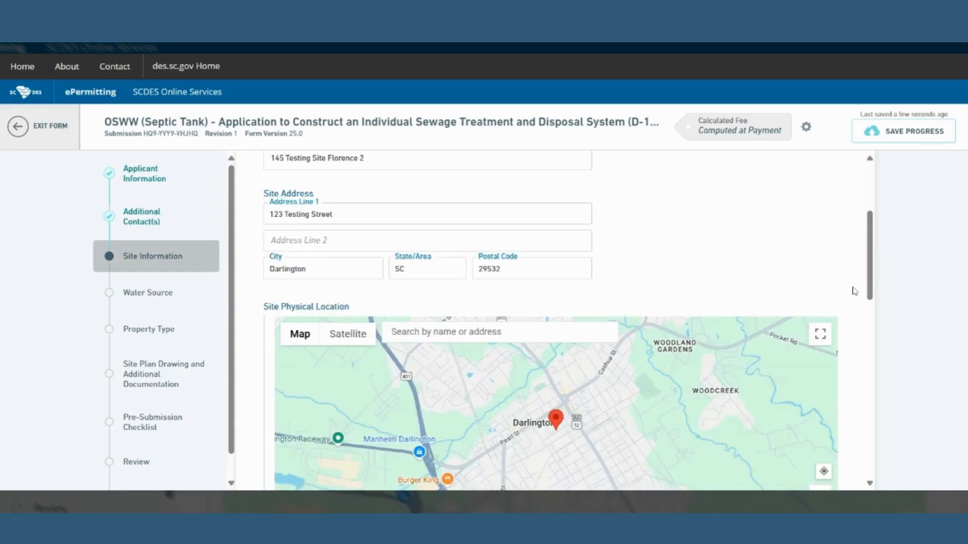
scroll(854, 292, "down", 2)
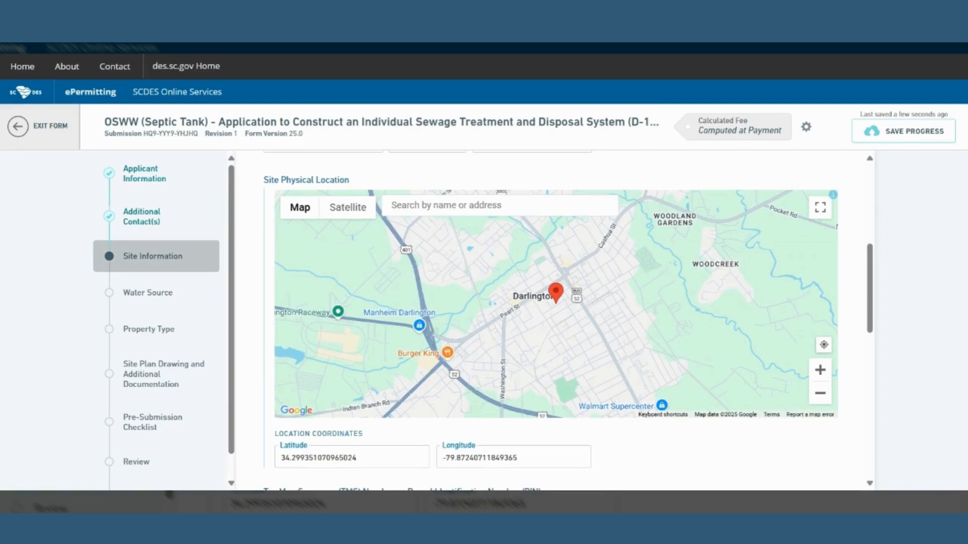
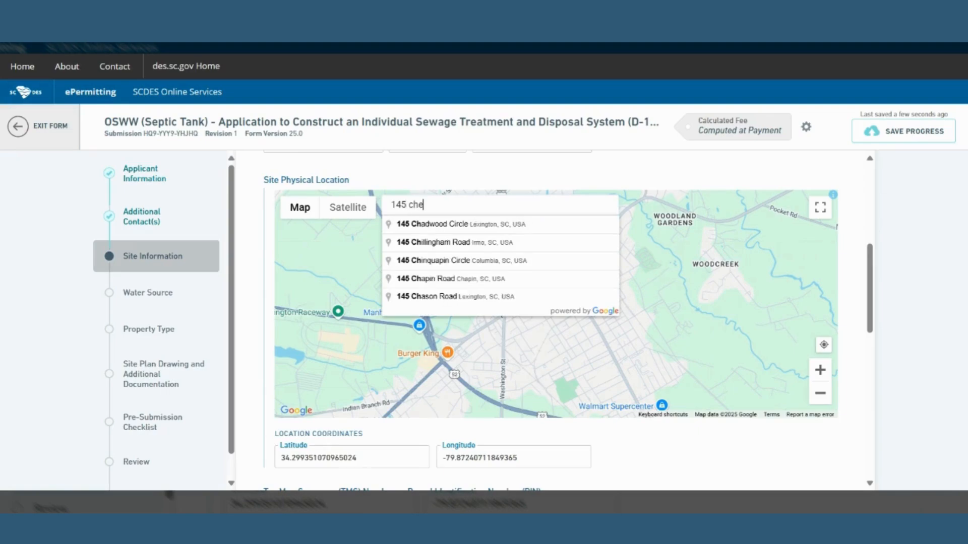
left_click(535, 223)
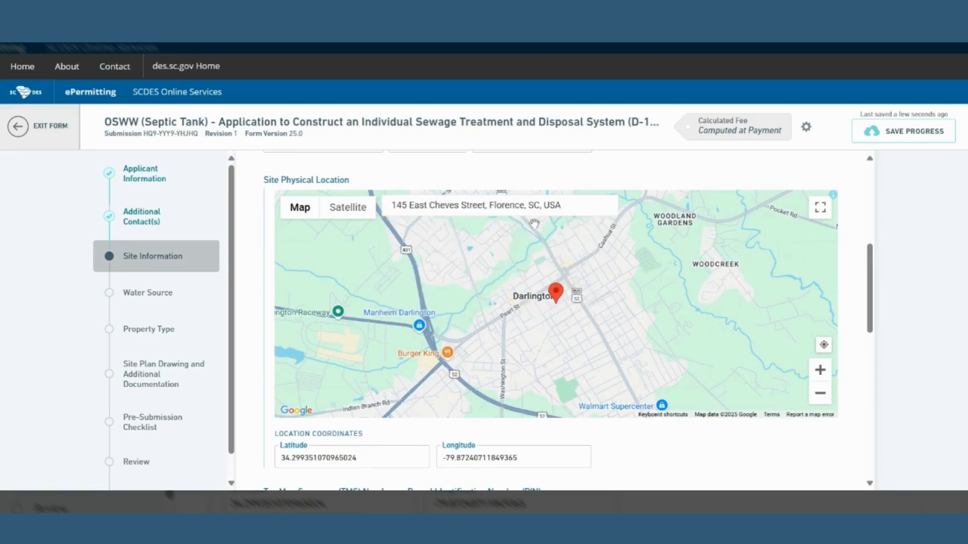
left_click_drag(556, 299, 539, 303)
scroll(642, 433, "down", 1)
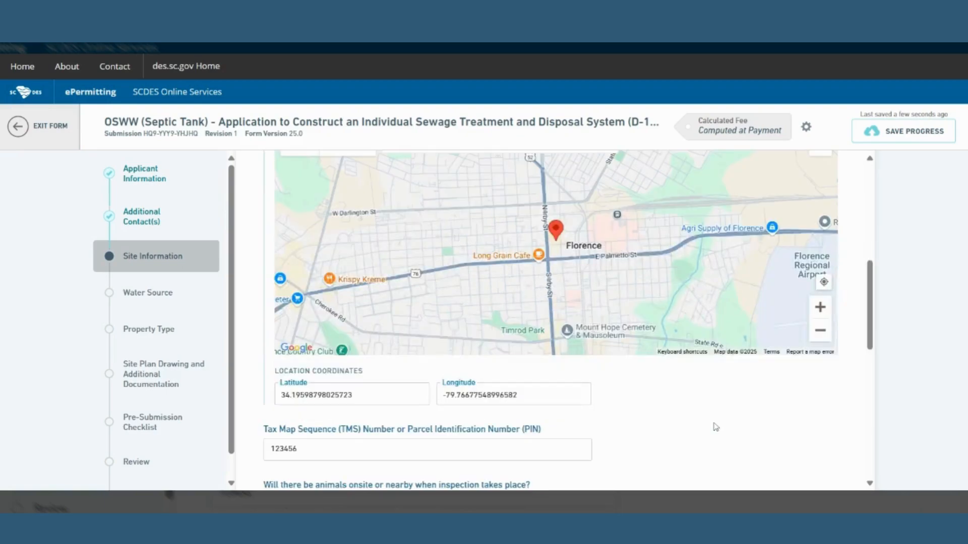
scroll(585, 330, "down", 2)
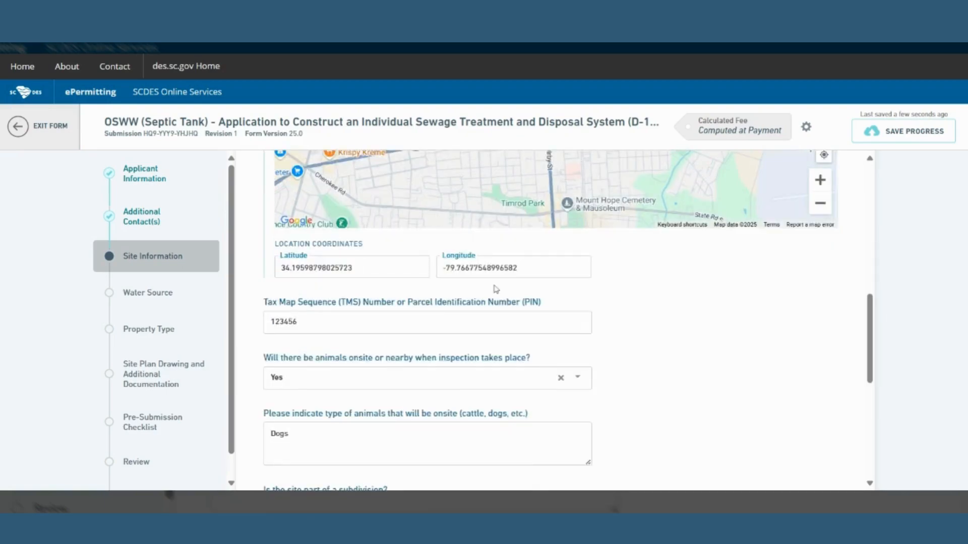
left_click(491, 322)
key("BackSpace")
key("BackSpace")
key("BackSpace")
key("BackSpace")
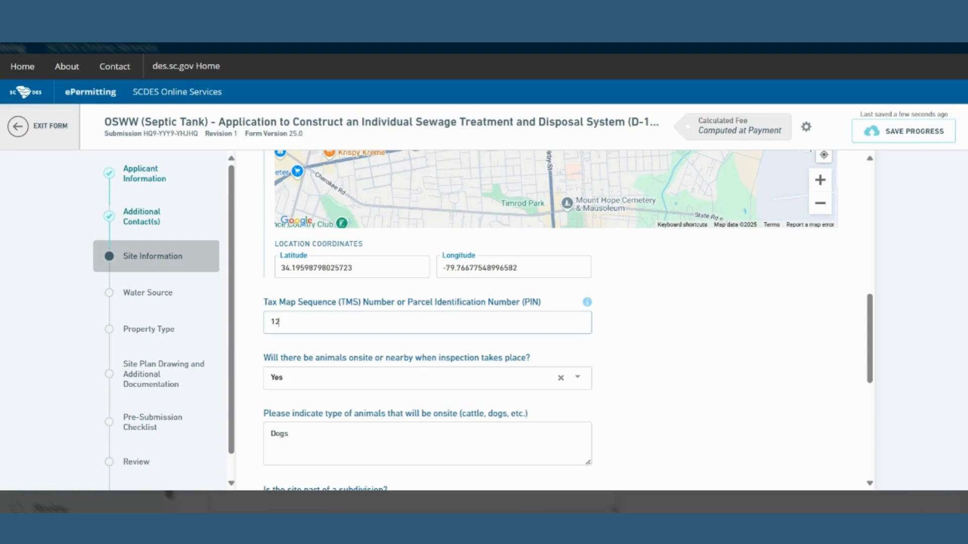
type("3-00-00-236")
Enter Lot Number 2 and tank location 'Behind Home'.
scroll(702, 384, "down", 1)
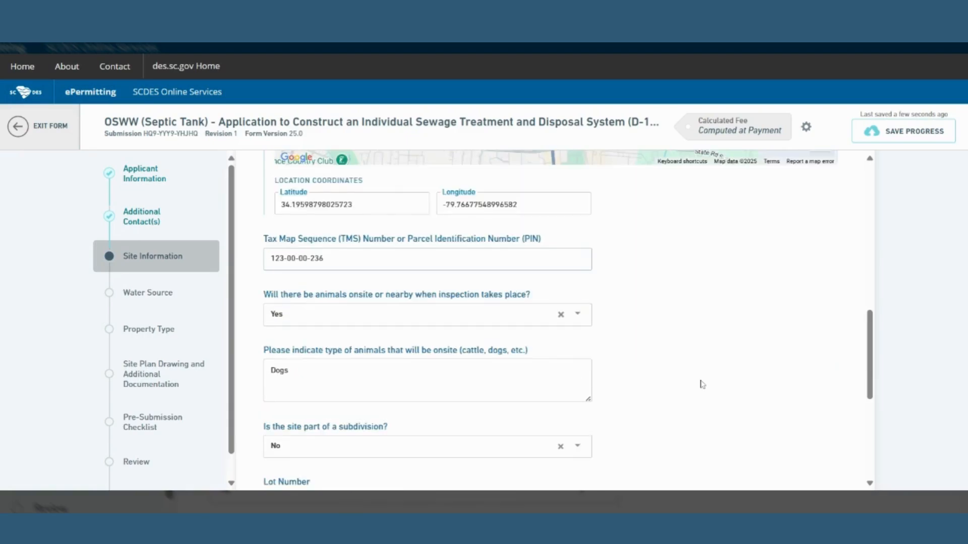
scroll(703, 384, "down", 1)
scroll(702, 384, "down", 2)
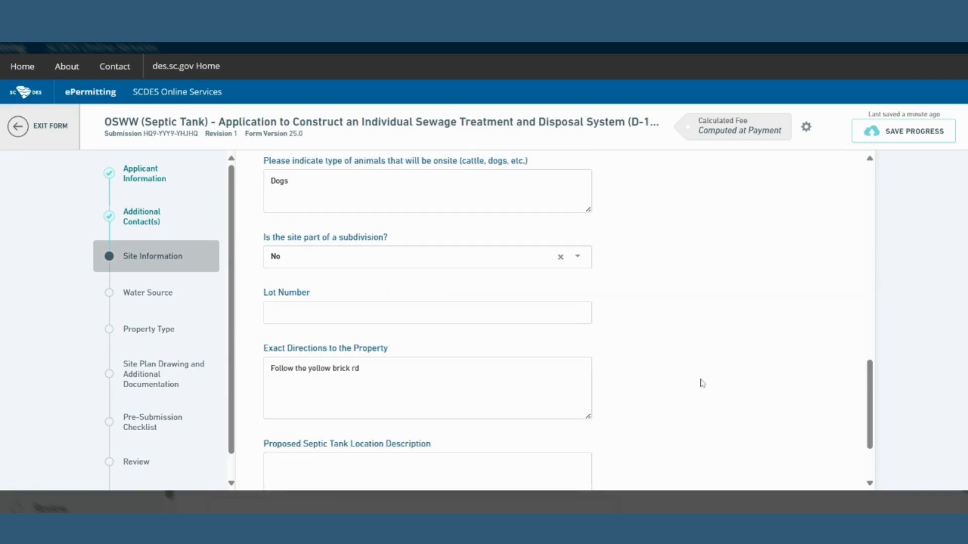
scroll(702, 384, "down", 1)
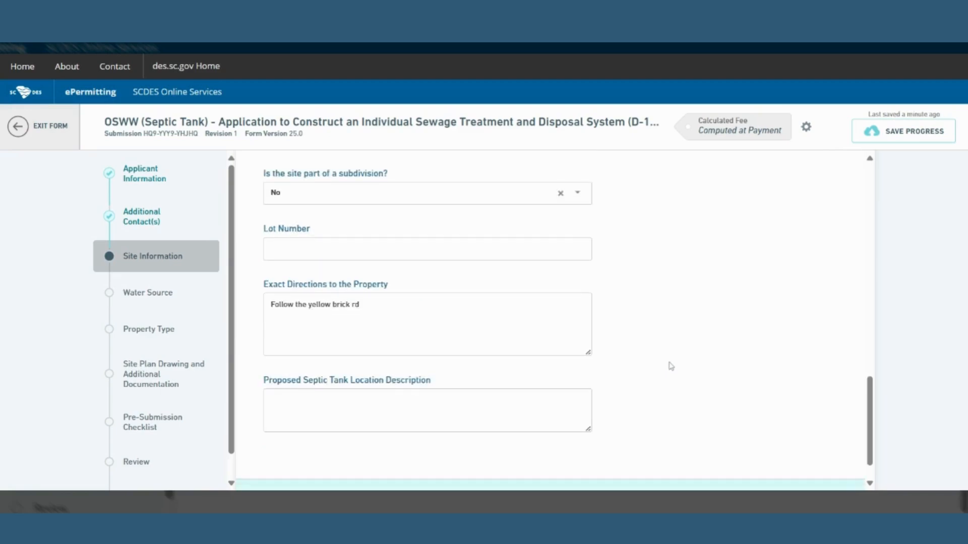
type("2")
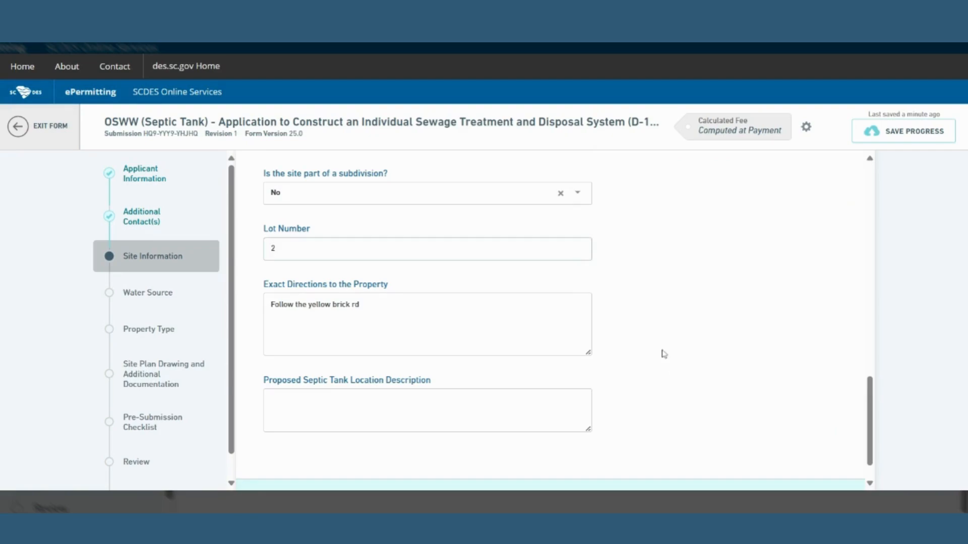
scroll(663, 354, "down", 1)
left_click(323, 372)
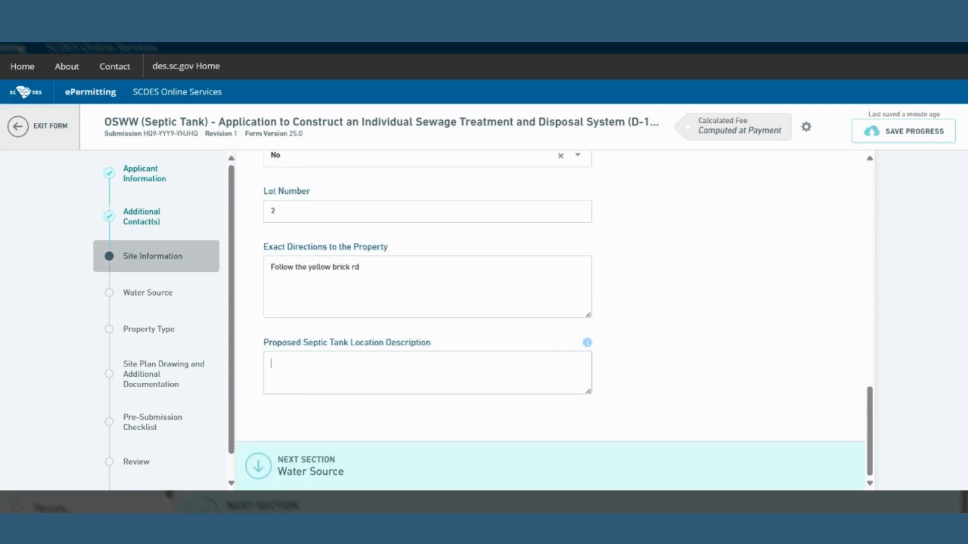
type("Behind Home")
Move through Water Source and Property Type (house, crawlspace, 4 bedrooms) to Site Plan Drawing.
left_click(554, 454)
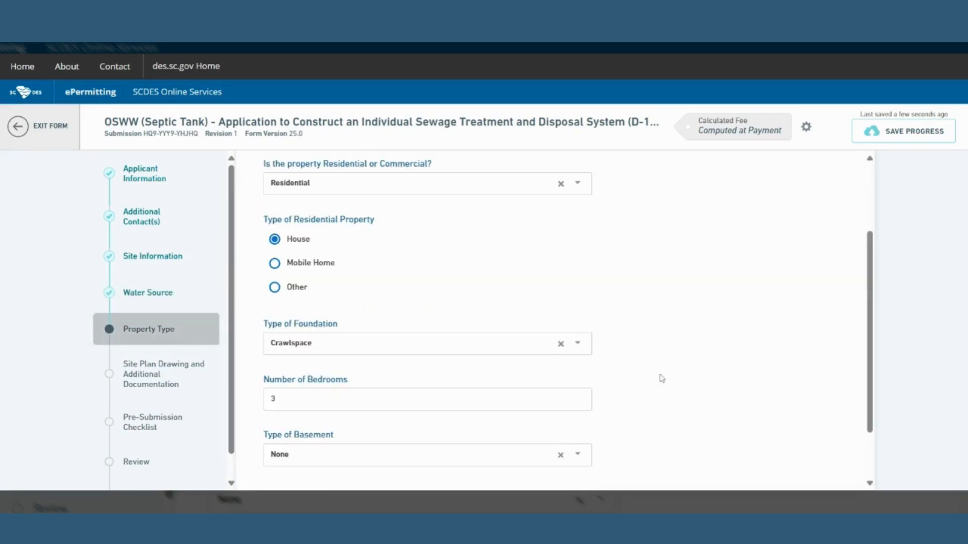
scroll(459, 349, "down", 2)
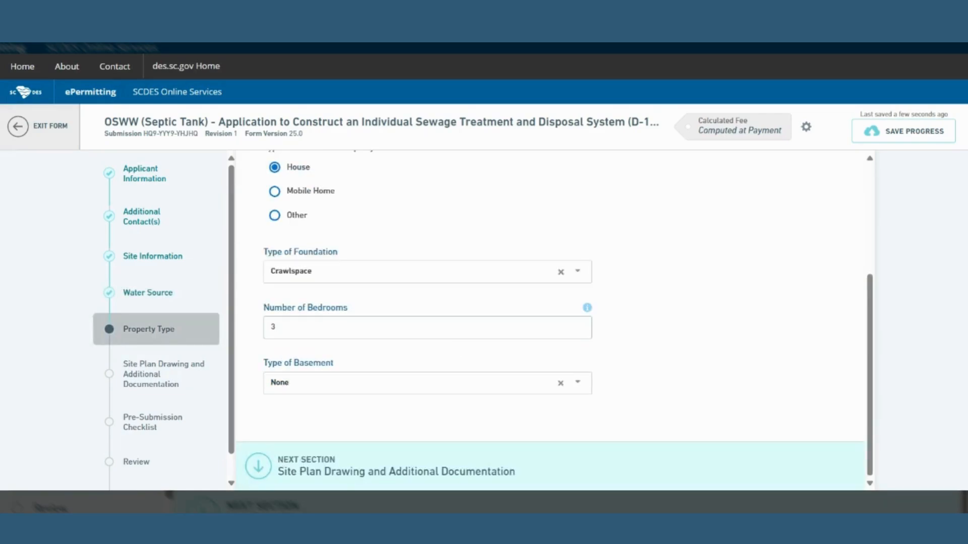
left_click(498, 462)
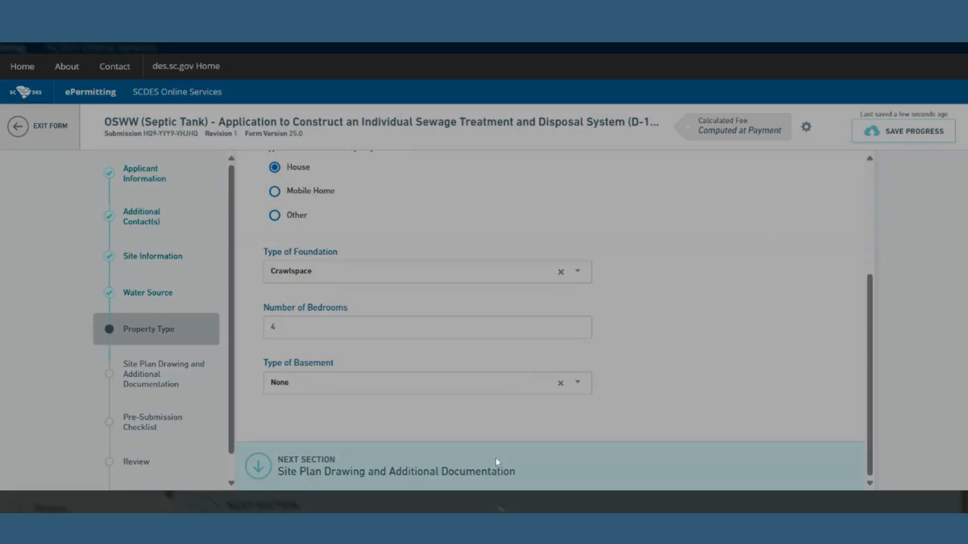
Attach Blank Doc.docx under Site Plan and County Plat or Deed, scrolling to the Next Section bar.
scroll(701, 362, "down", 5)
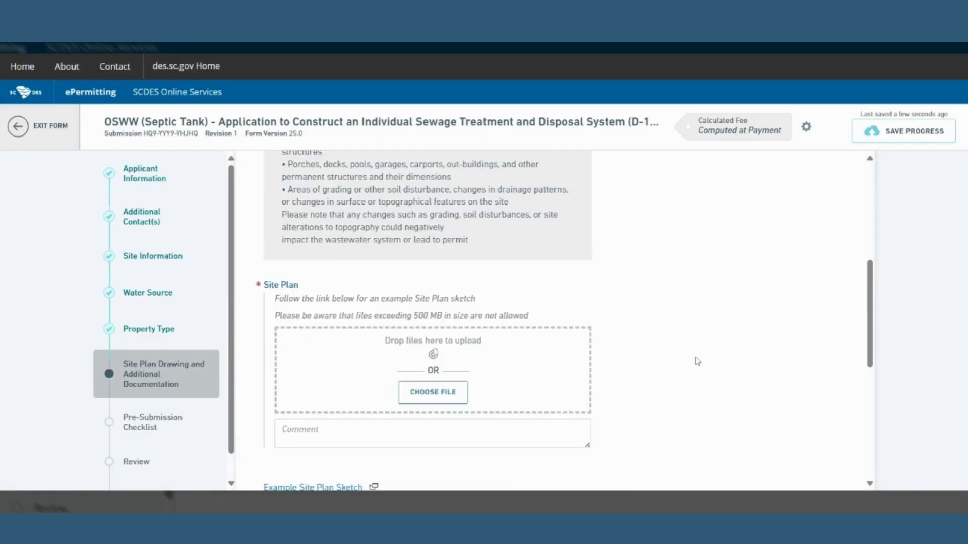
scroll(697, 361, "down", 1)
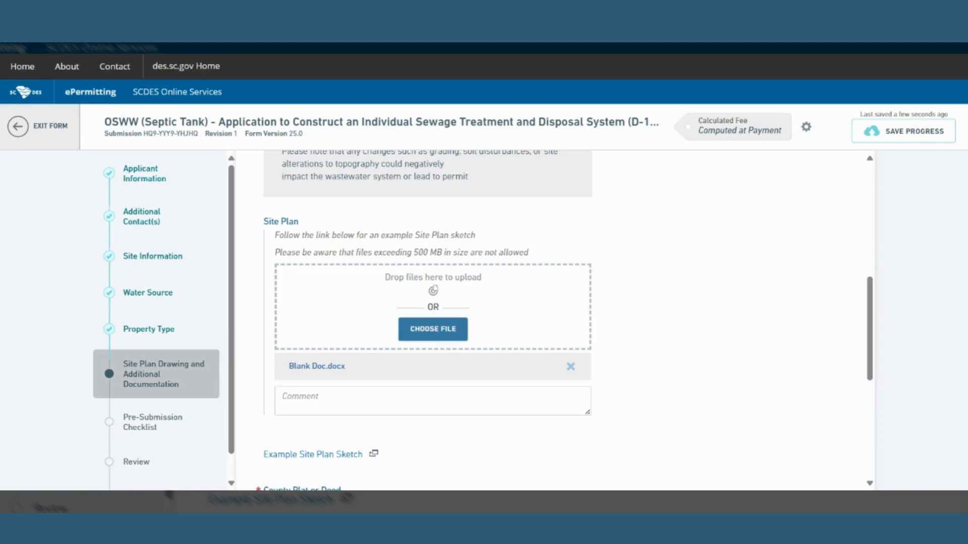
scroll(695, 367, "down", 5)
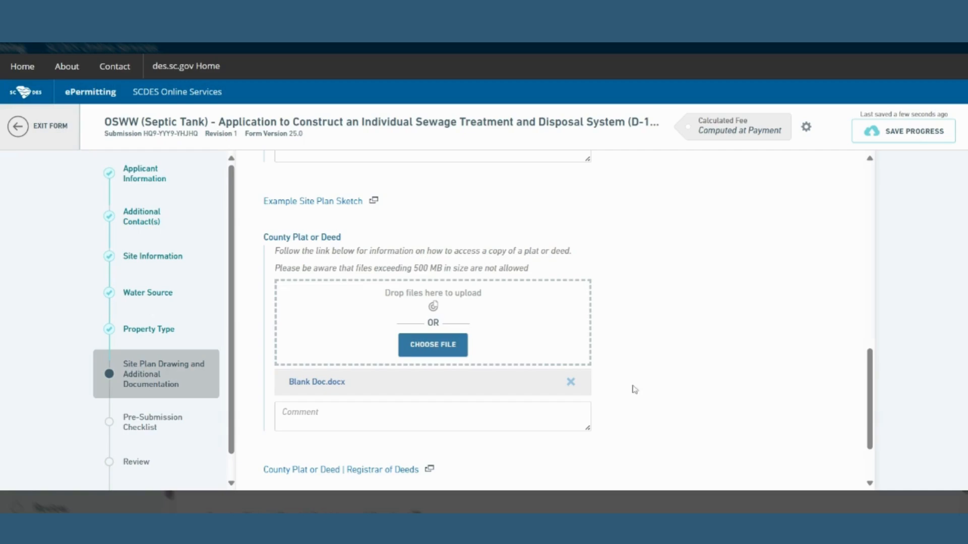
scroll(634, 389, "down", 2)
scroll(634, 389, "down", 1)
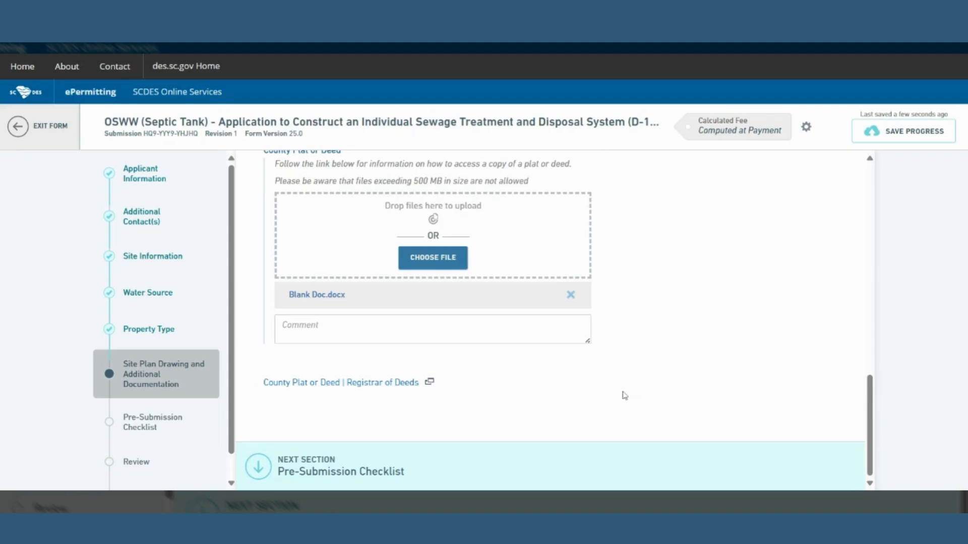
Open the Pre-Submission Checklist and answer Yes to having printed the location cards.
left_click(367, 455)
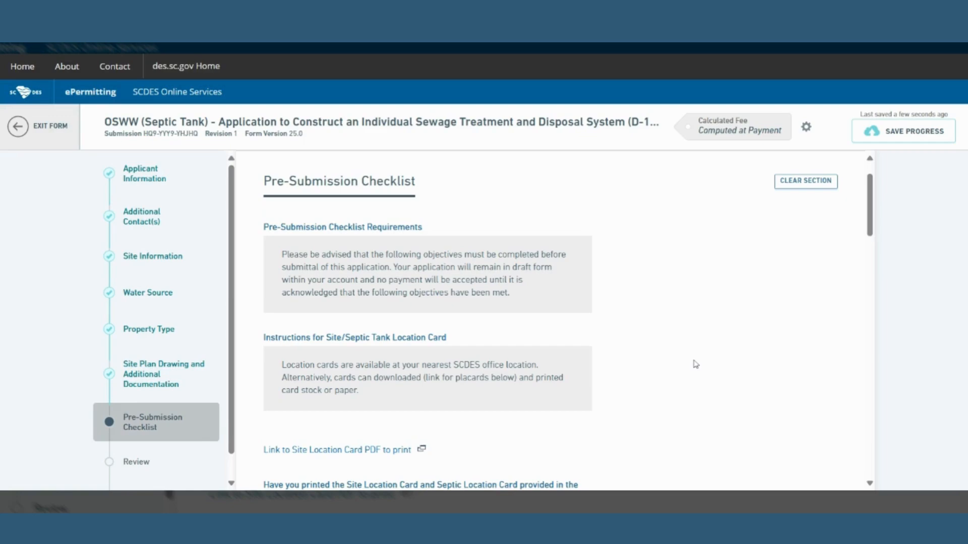
scroll(697, 364, "down", 3)
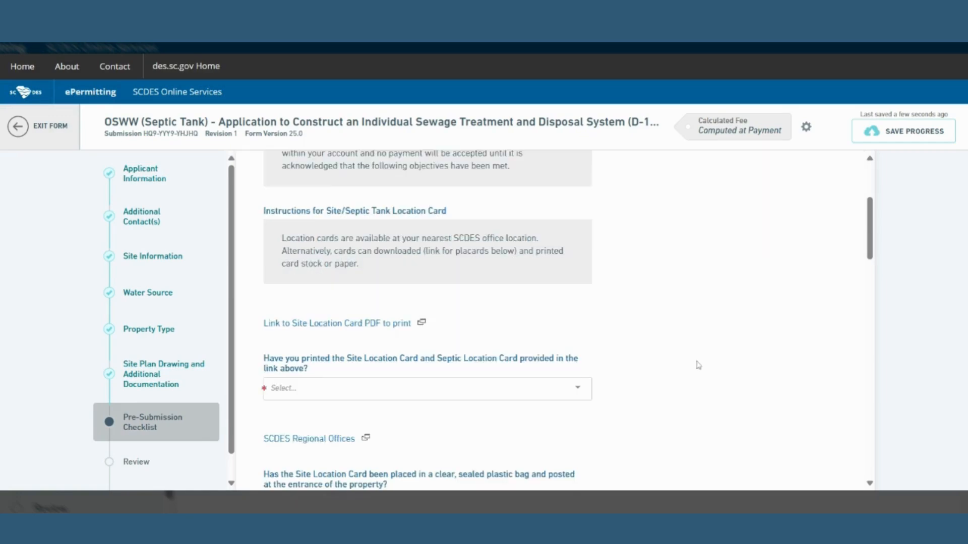
scroll(698, 365, "down", 3)
left_click(474, 262)
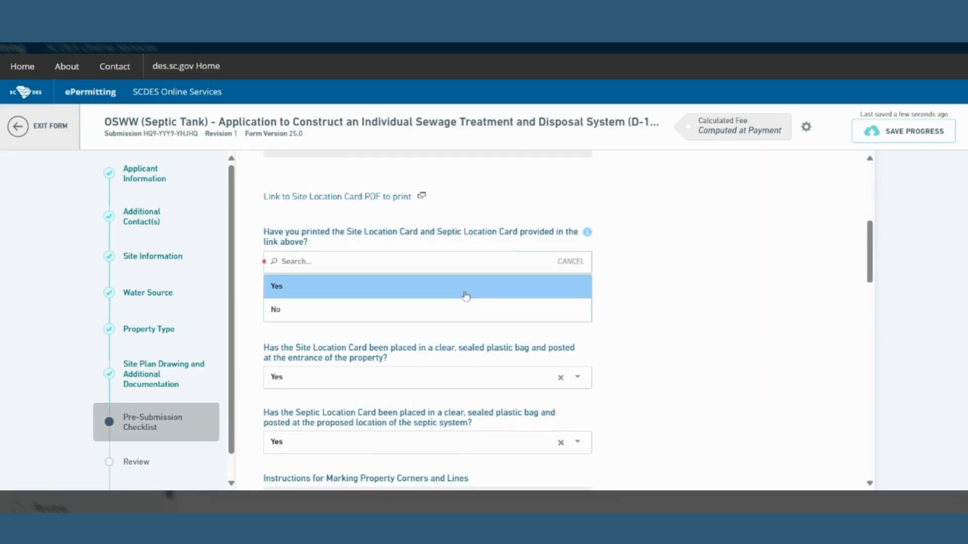
left_click(465, 296)
scroll(683, 364, "down", 3)
scroll(683, 364, "down", 5)
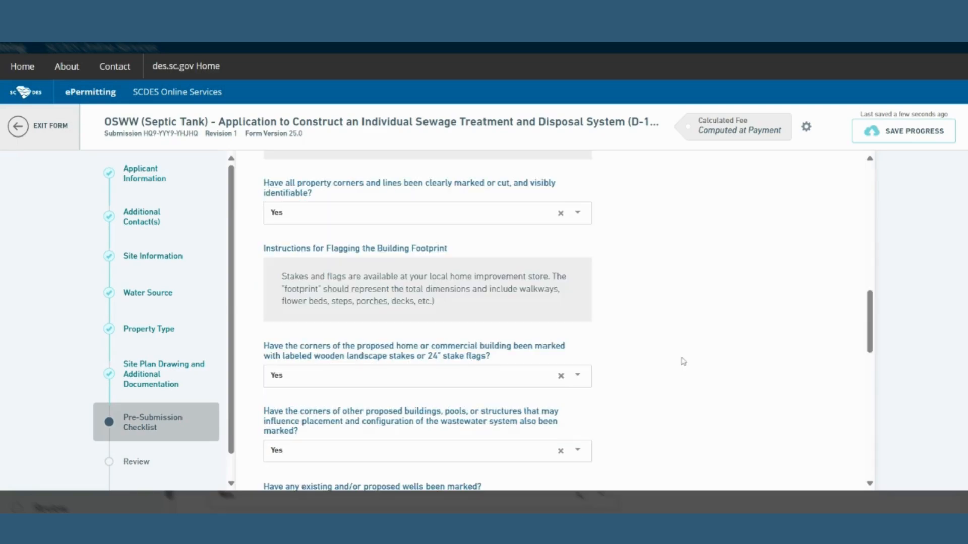
scroll(683, 361, "down", 8)
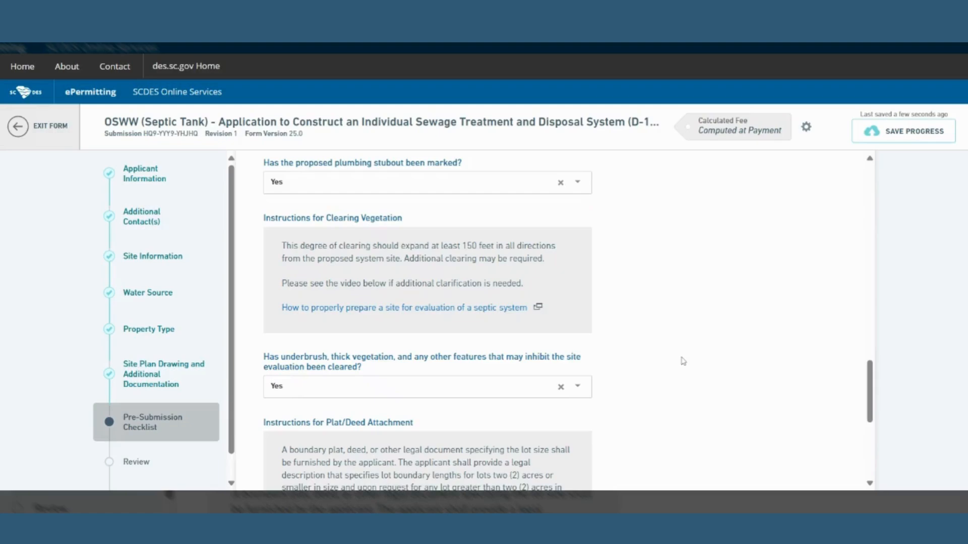
scroll(683, 361, "down", 5)
scroll(683, 361, "down", 1)
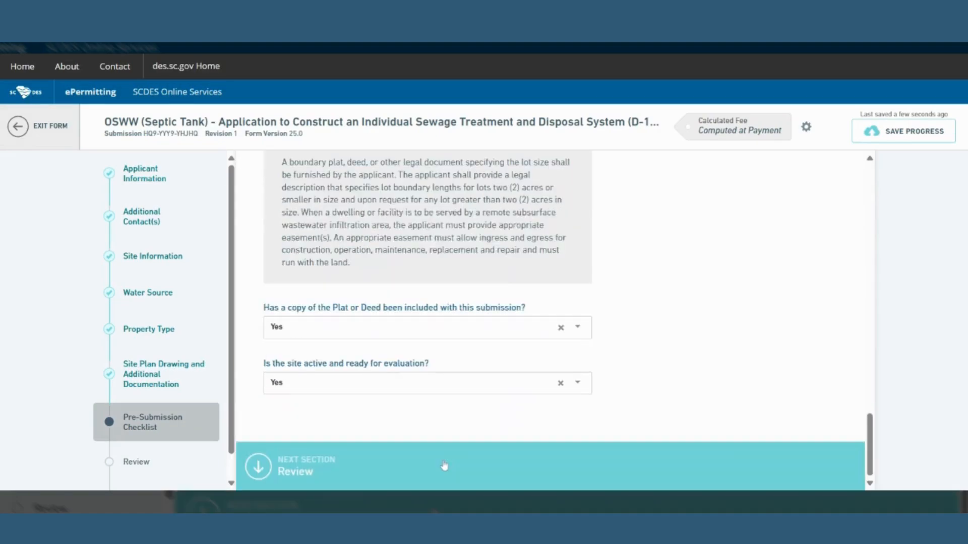
Scroll through the septic tank application's Review section, then exit the form to leave it unsubmitted.
left_click(350, 464)
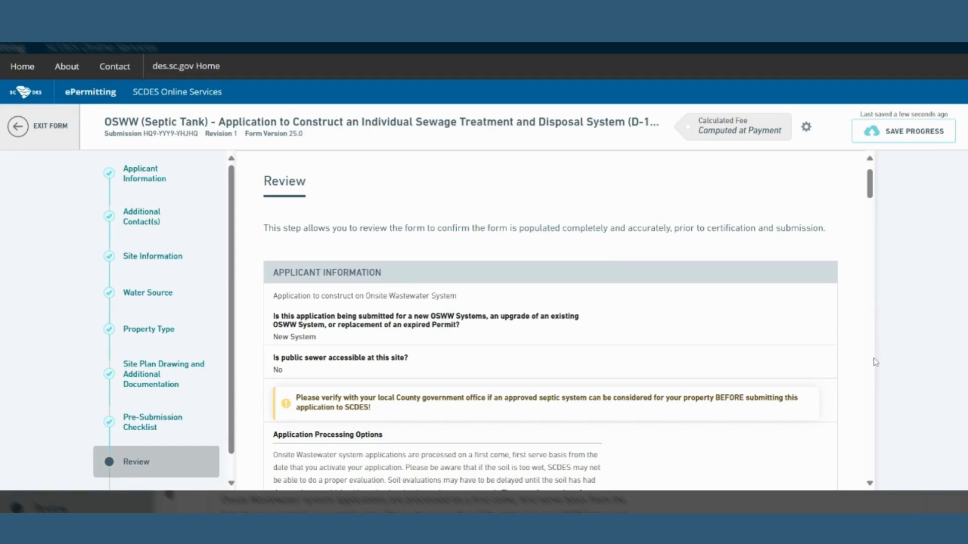
scroll(782, 376, "down", 5)
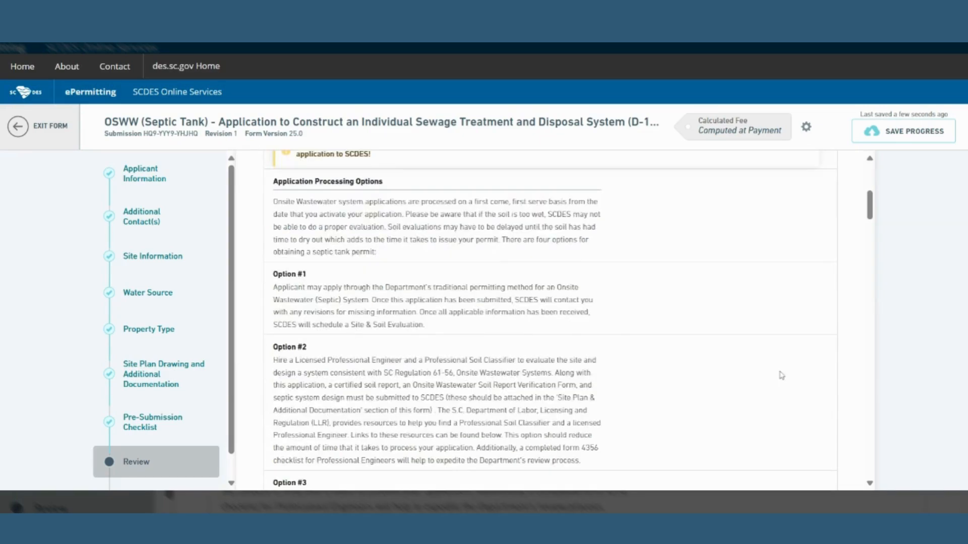
left_click(29, 130)
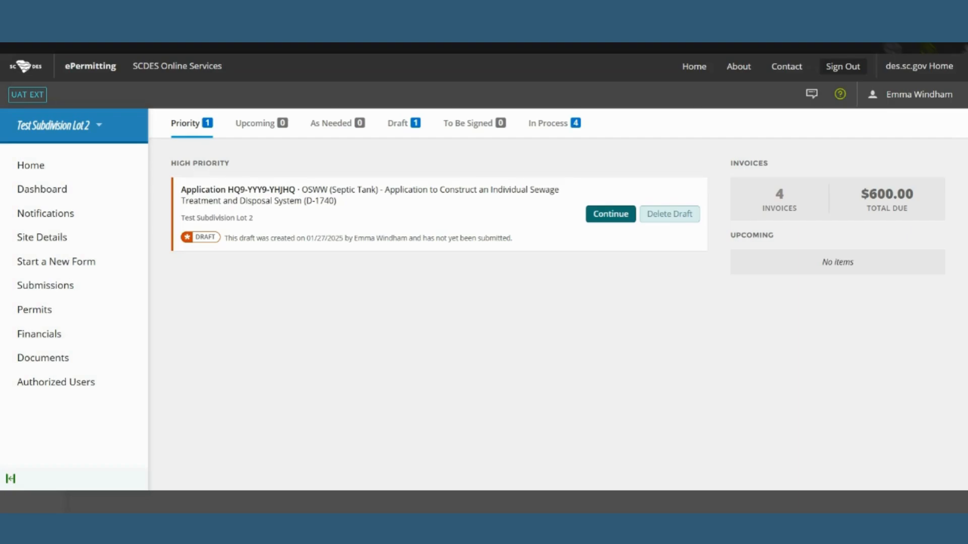
Switch the dashboard to site 145 Testing Site Florence 2 and view its In Process OSWW application.
left_click(67, 189)
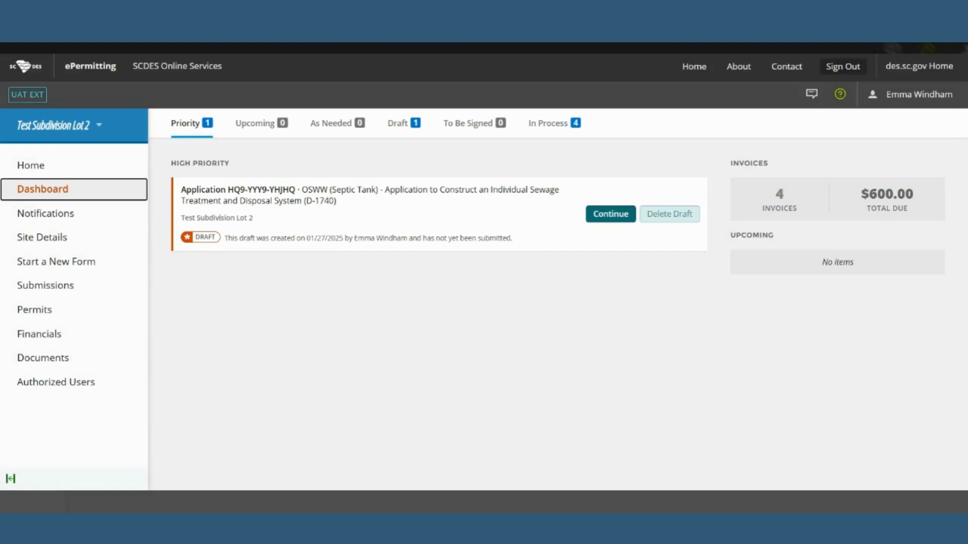
left_click(99, 128)
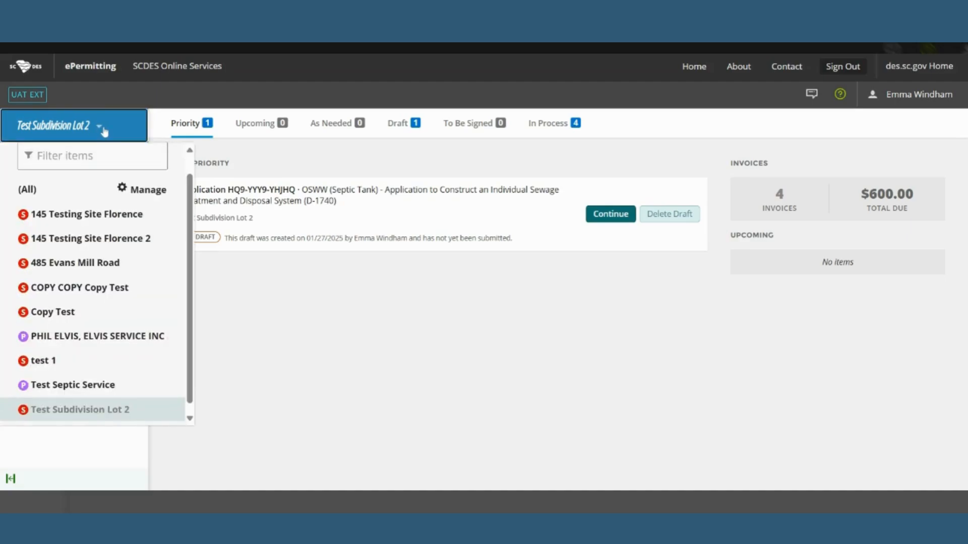
left_click(126, 238)
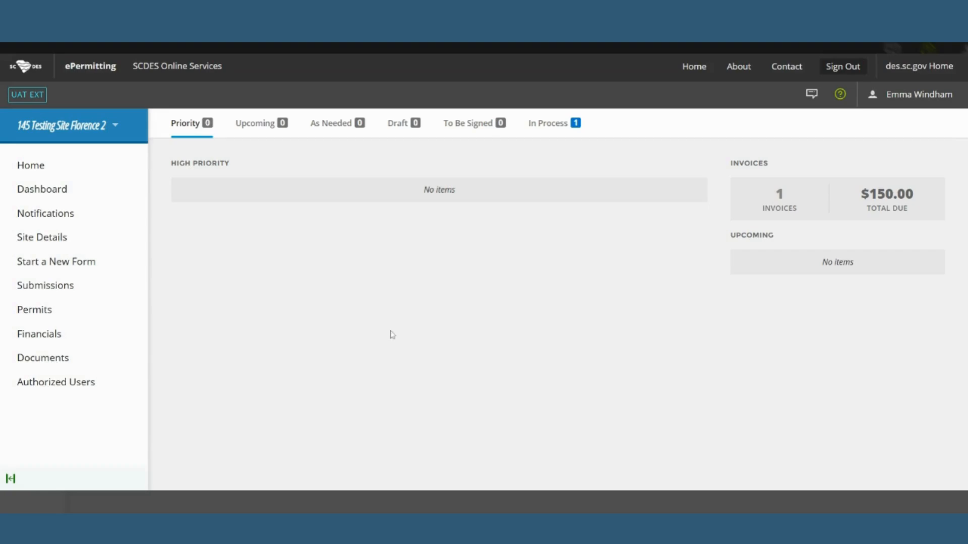
left_click(548, 125)
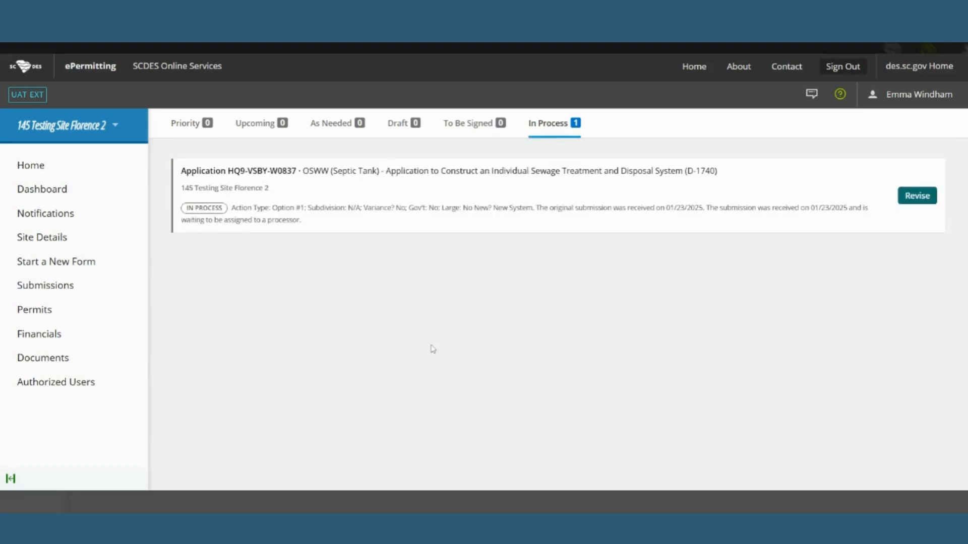